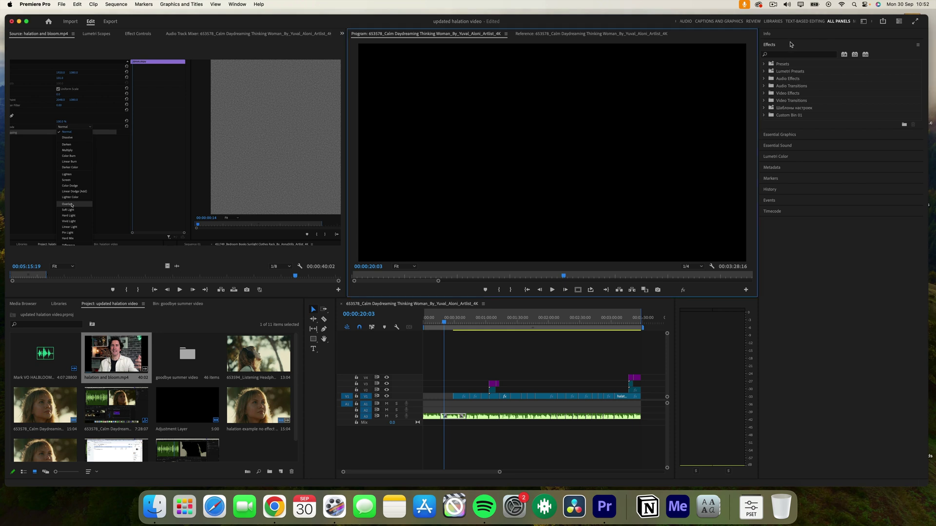
# Search the Effects panel for 'channel b' to find the Channel Blur effect
pyautogui.click(772, 49)
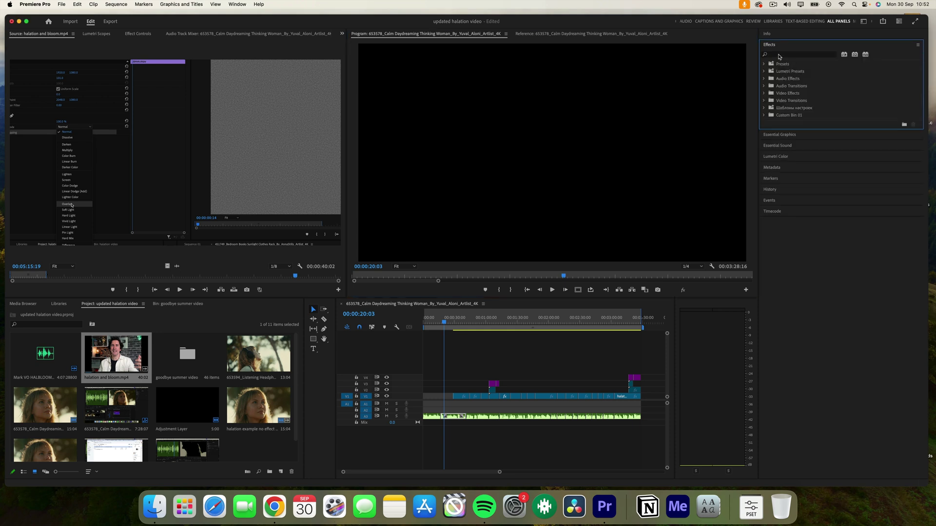
pyautogui.click(780, 56)
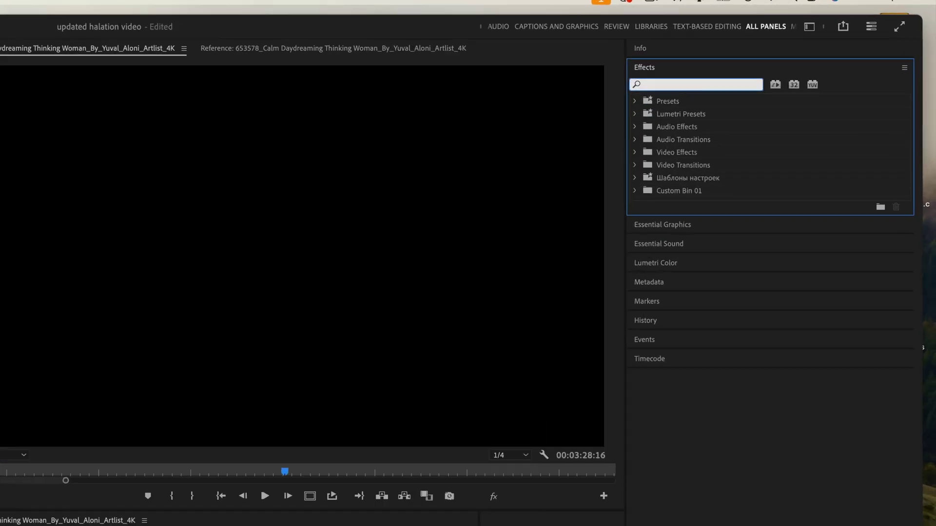
pyautogui.write('cha')
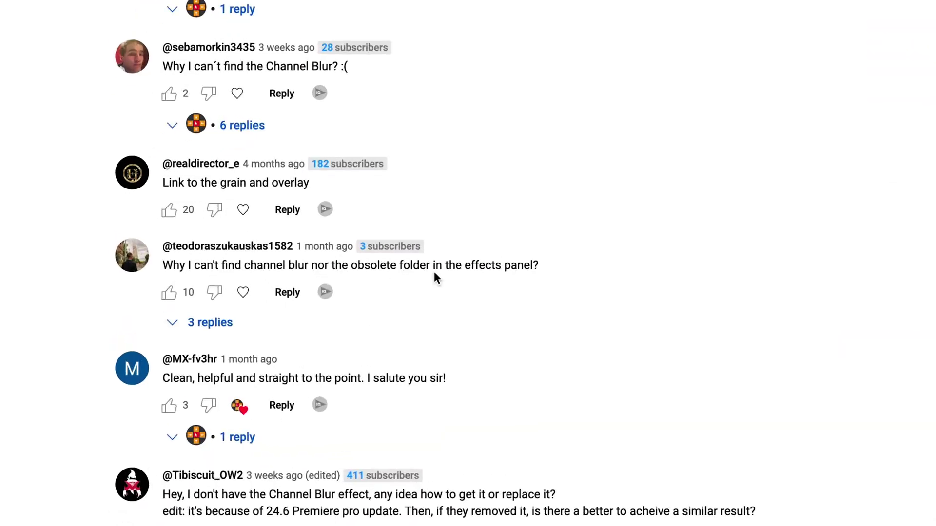
# Scroll through the YouTube comments saying the 24.6 update removed Channel Blur
pyautogui.scroll(-4, 461, 278)
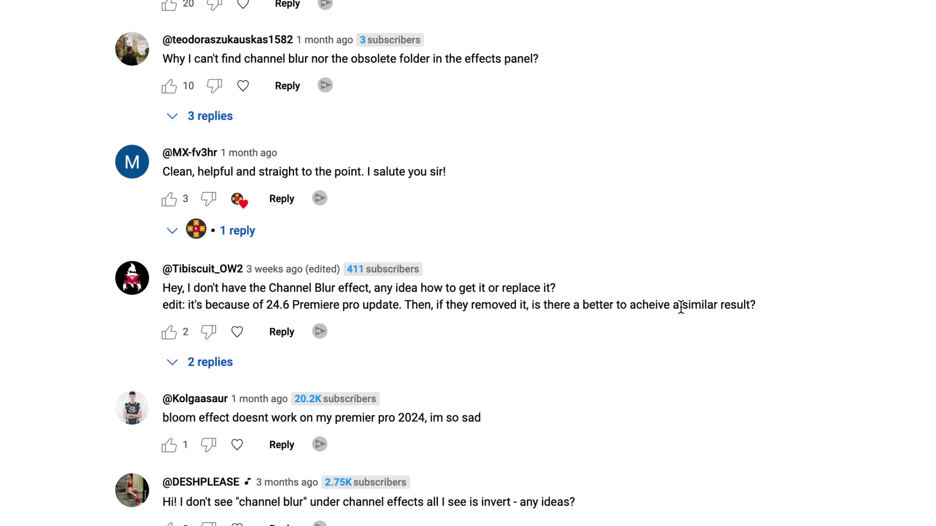
pyautogui.scroll(-10, 681, 307)
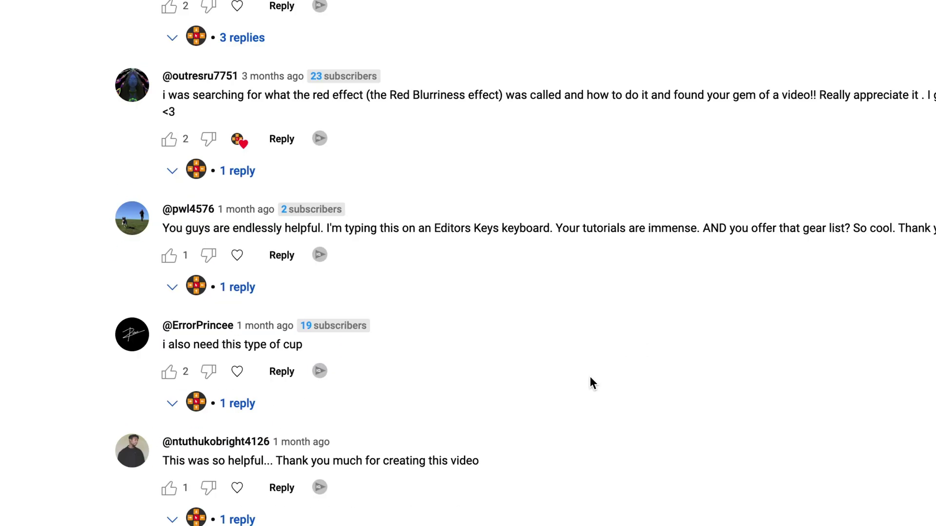
pyautogui.scroll(-8, 590, 378)
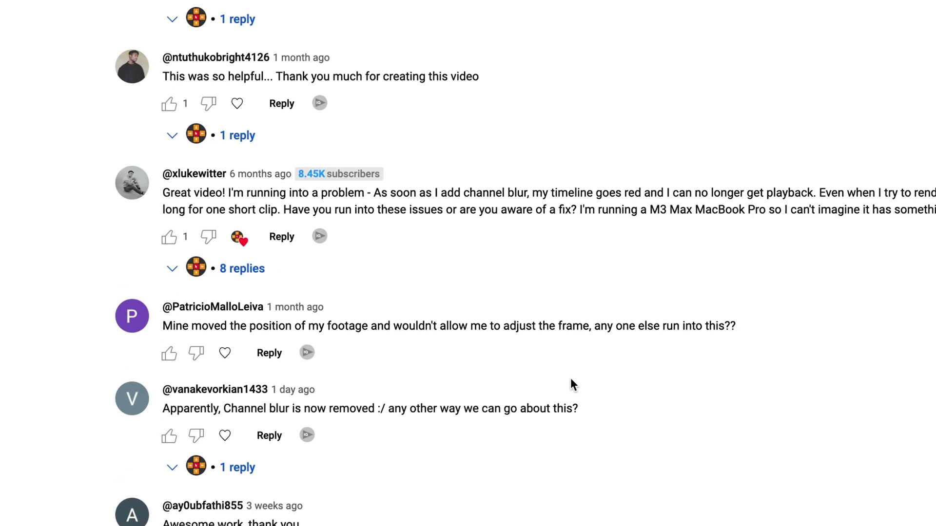
pyautogui.scroll(-1, 570, 384)
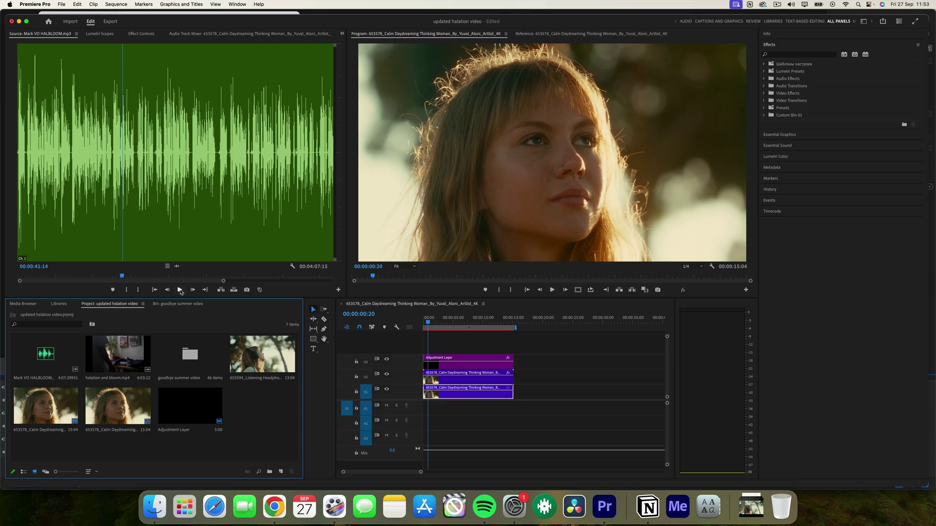
# Download the Premiere 2024 Obsolete Effects.prfpset preset file from Google Drive
pyautogui.click(180, 290)
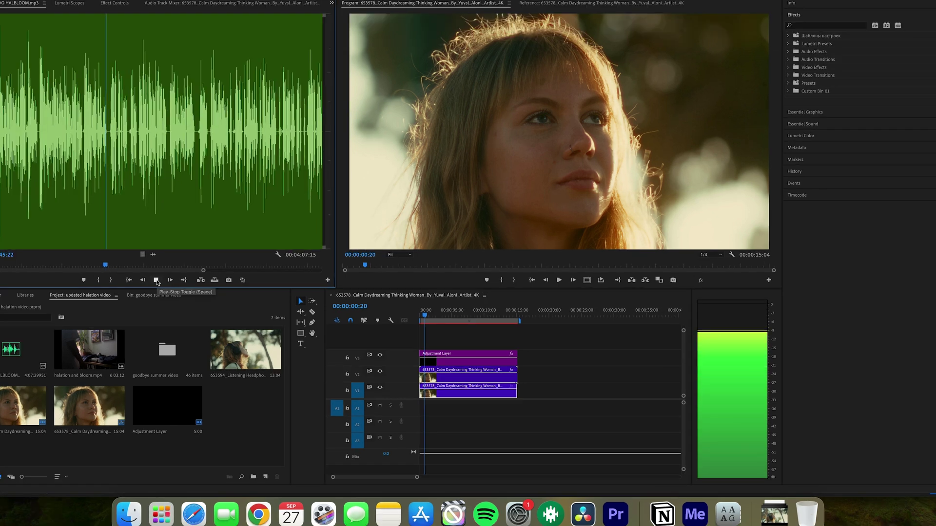
pyautogui.click(180, 290)
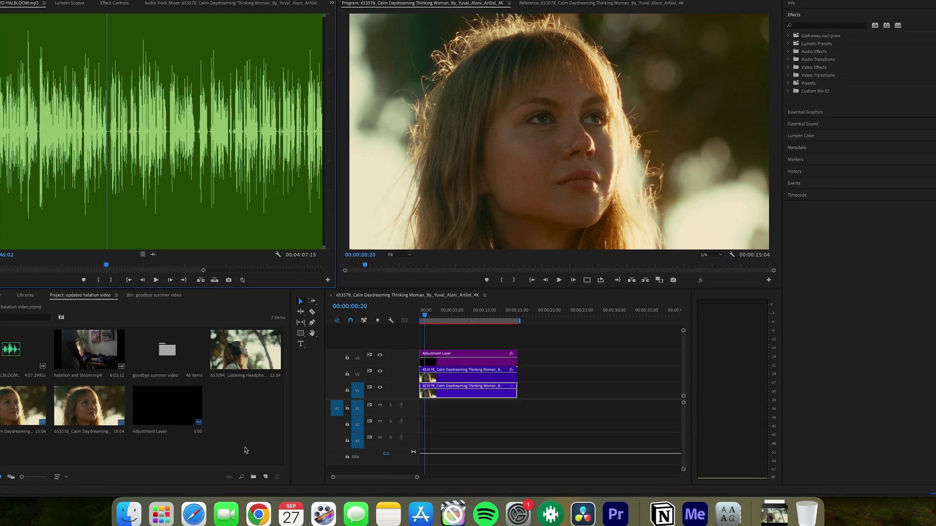
pyautogui.click(259, 514)
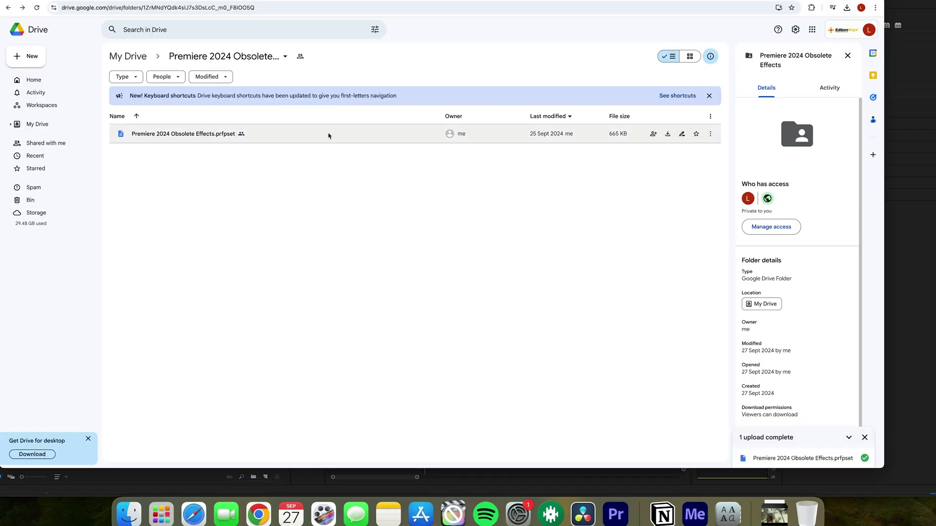
pyautogui.click(711, 133)
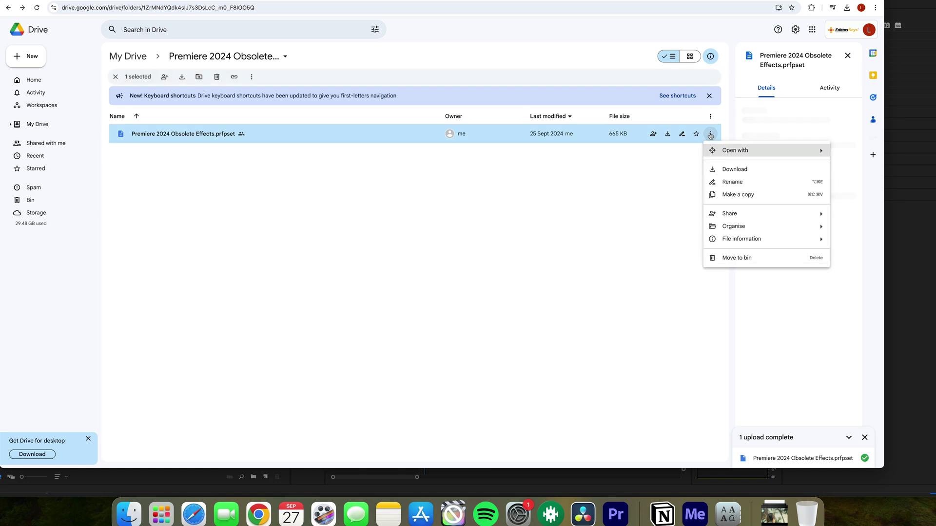
pyautogui.click(731, 170)
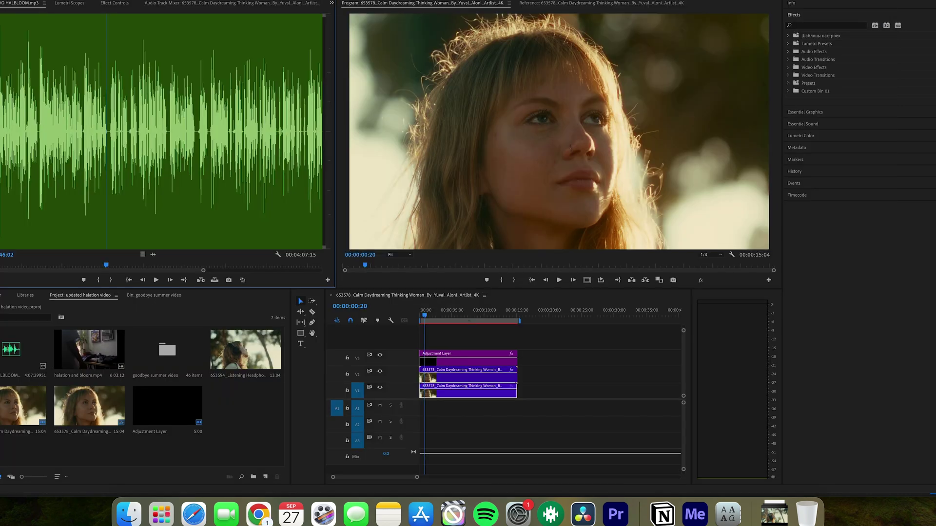
# Import the Premiere 2024 Obsolete Effects (1).prfpset preset from Downloads into the Effects panel
pyautogui.rightClick(885, 20)
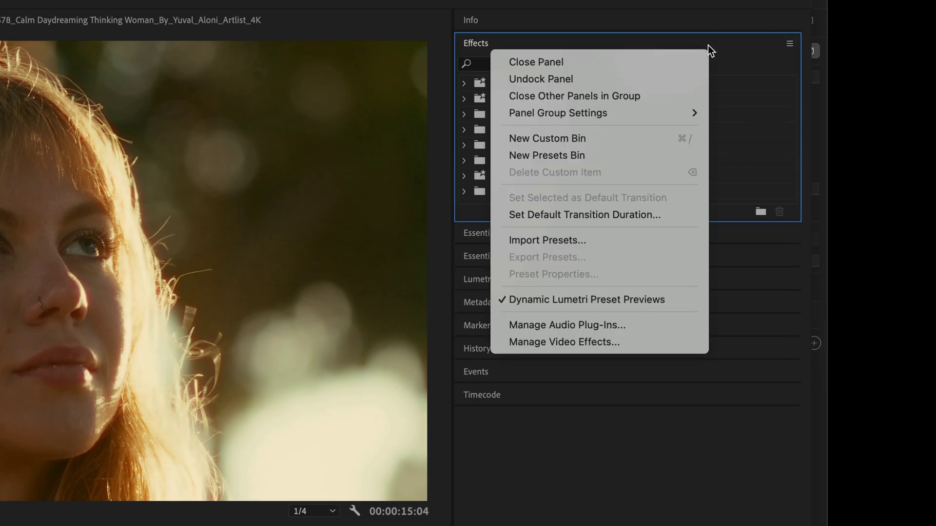
pyautogui.click(550, 241)
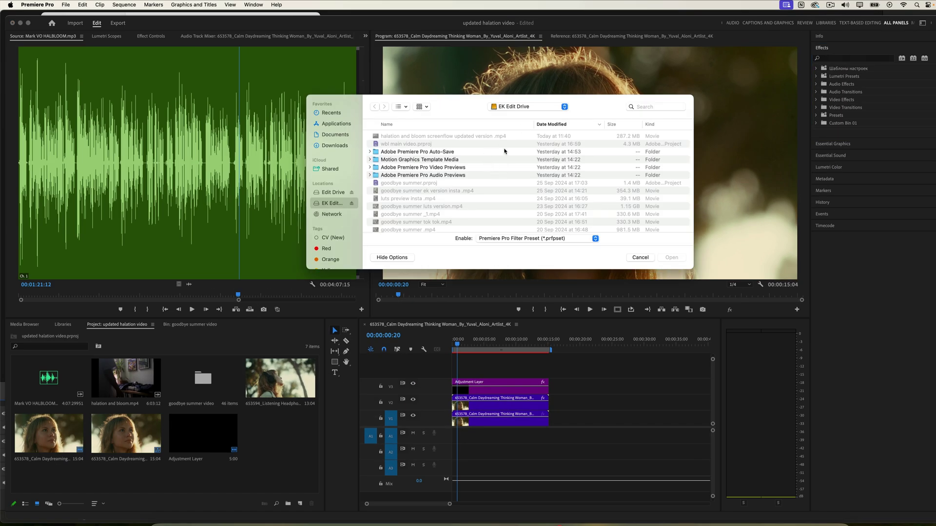
pyautogui.click(332, 146)
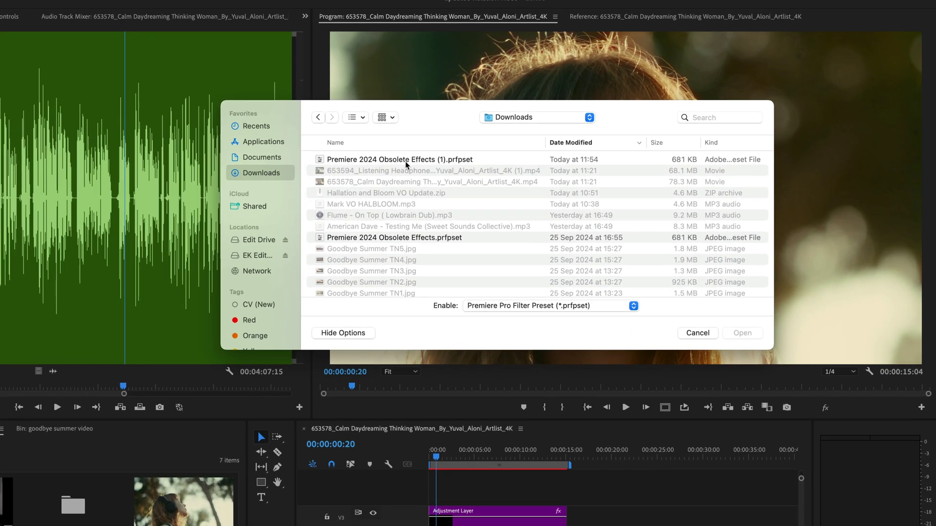
pyautogui.doubleClick(406, 160)
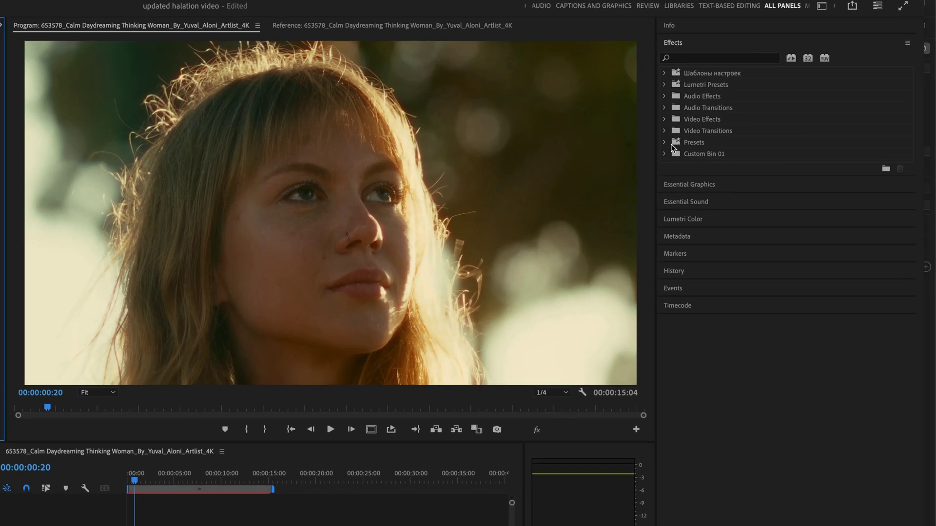
pyautogui.click(665, 142)
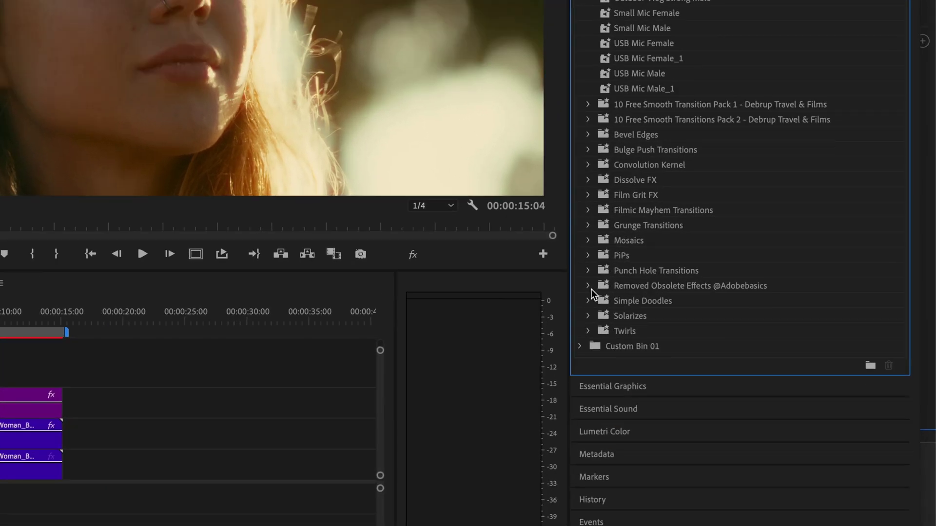
pyautogui.click(588, 286)
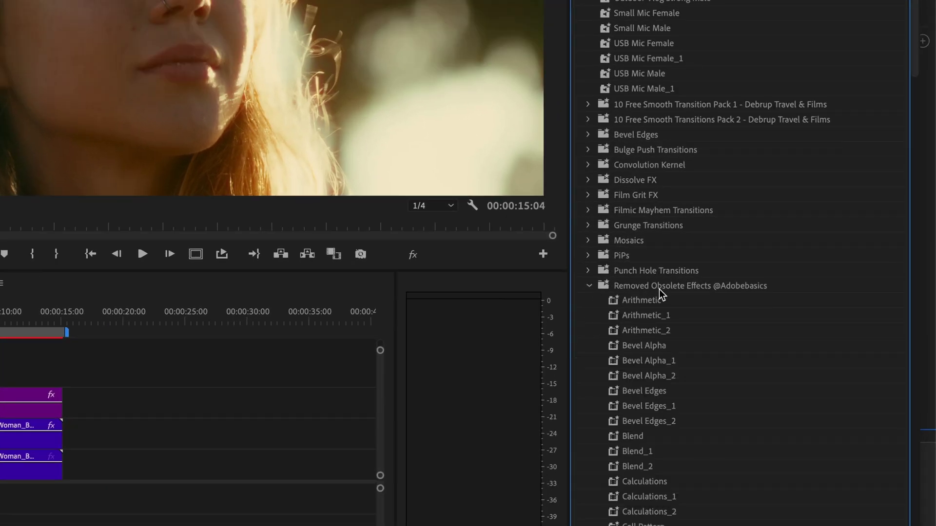
pyautogui.scroll(-3, 653, 414)
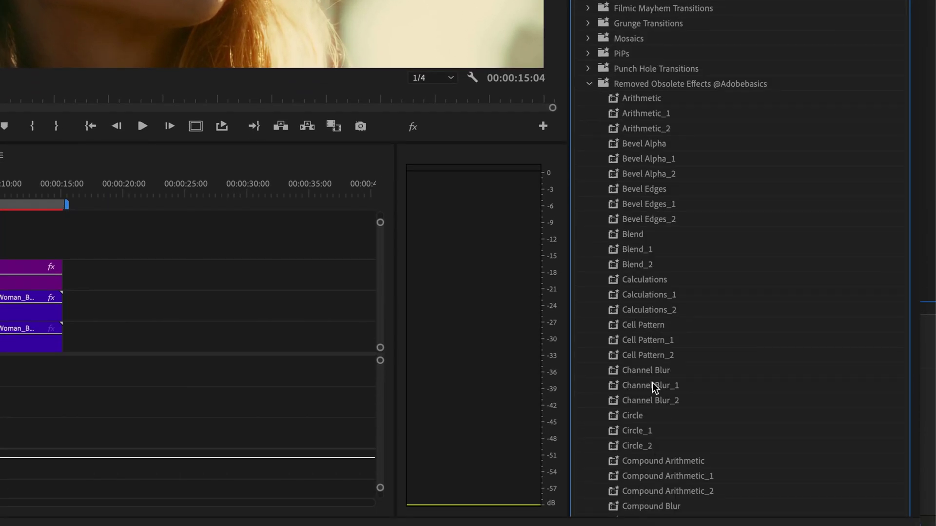
pyautogui.click(658, 380)
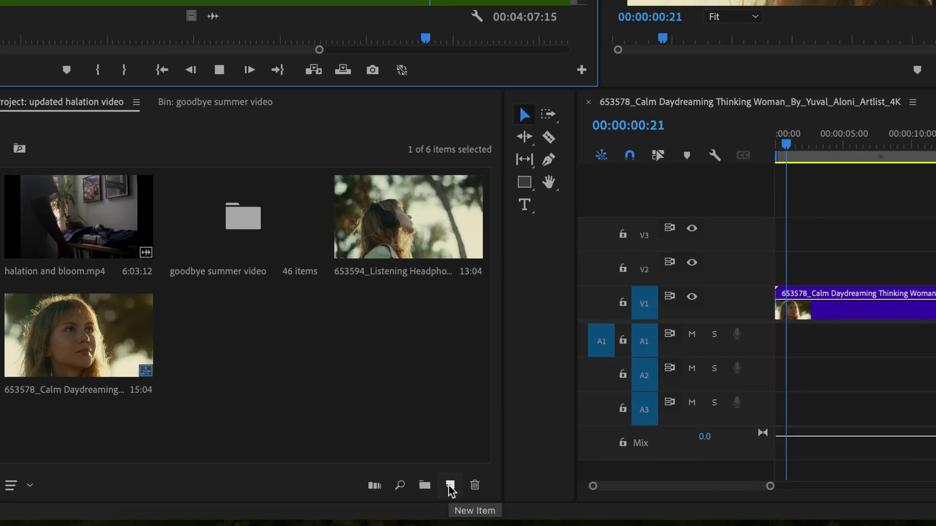
# Create a new adjustment layer and place it on track V2 above the clip
pyautogui.click(450, 486)
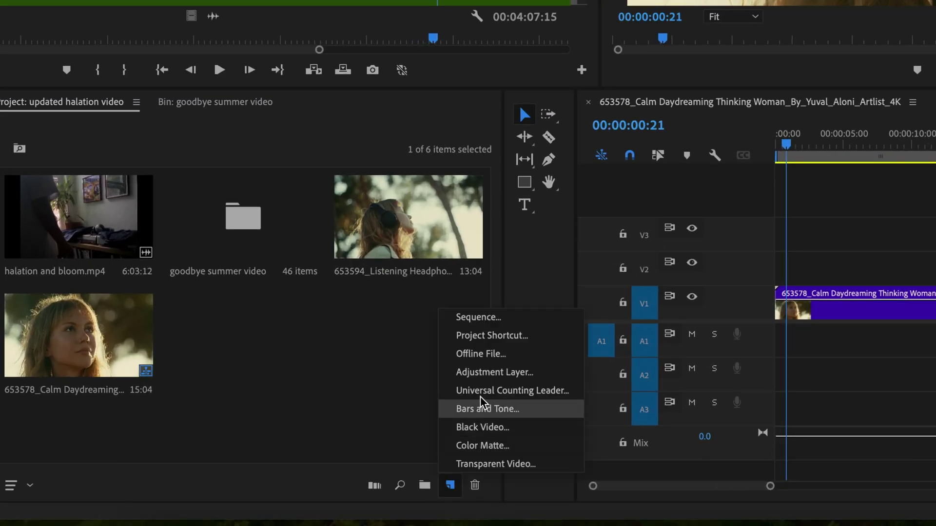
pyautogui.click(493, 372)
pyautogui.click(538, 347)
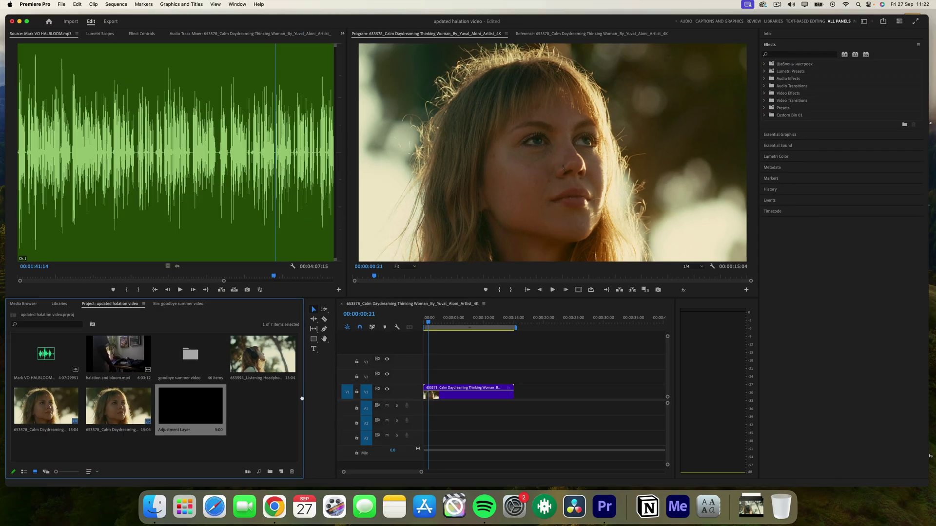
pyautogui.moveTo(190, 406); pyautogui.dragTo(514, 378)
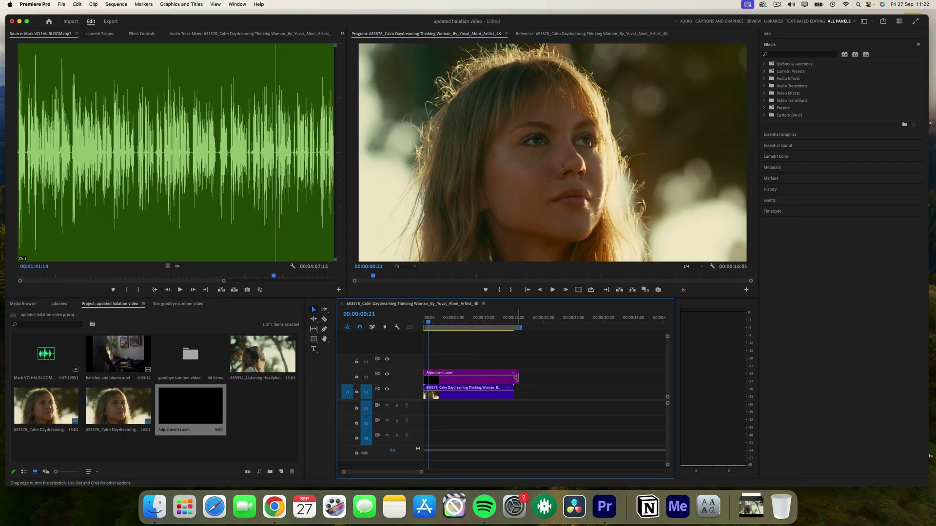
# Apply the Channel Blur preset, found by searching 'chan', to the adjustment layer and play the sequence
pyautogui.click(180, 290)
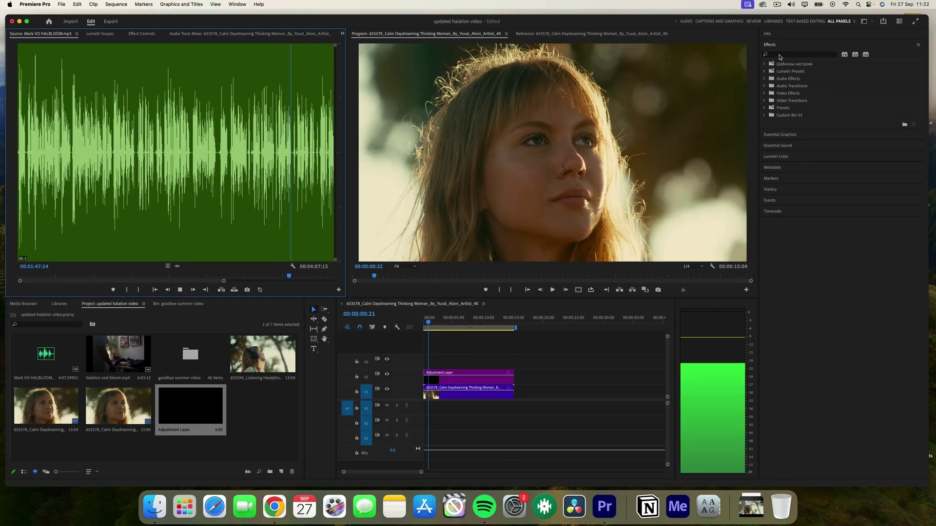
pyautogui.click(781, 56)
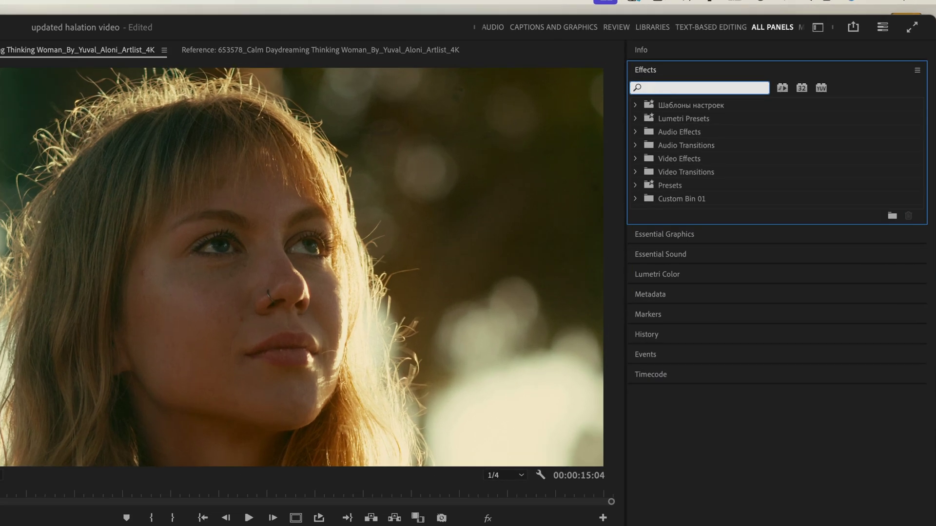
pyautogui.write('chan')
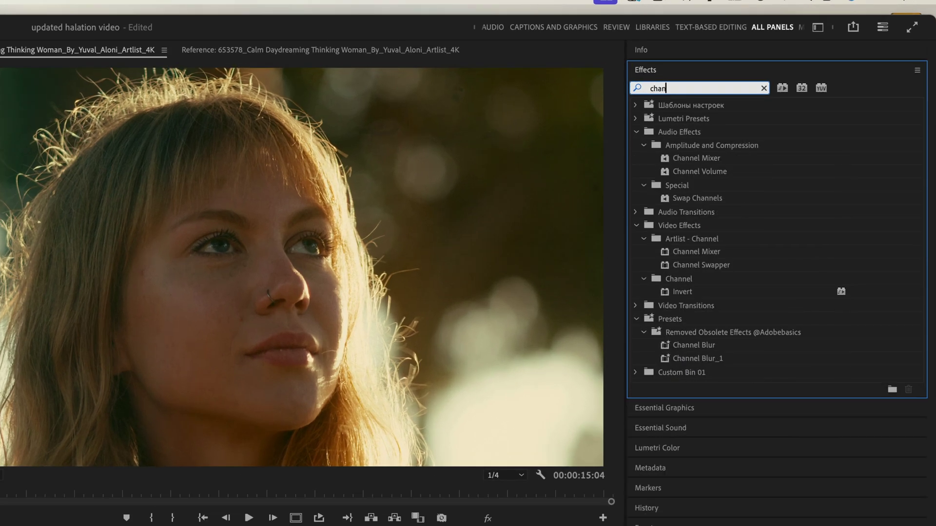
pyautogui.click(691, 346)
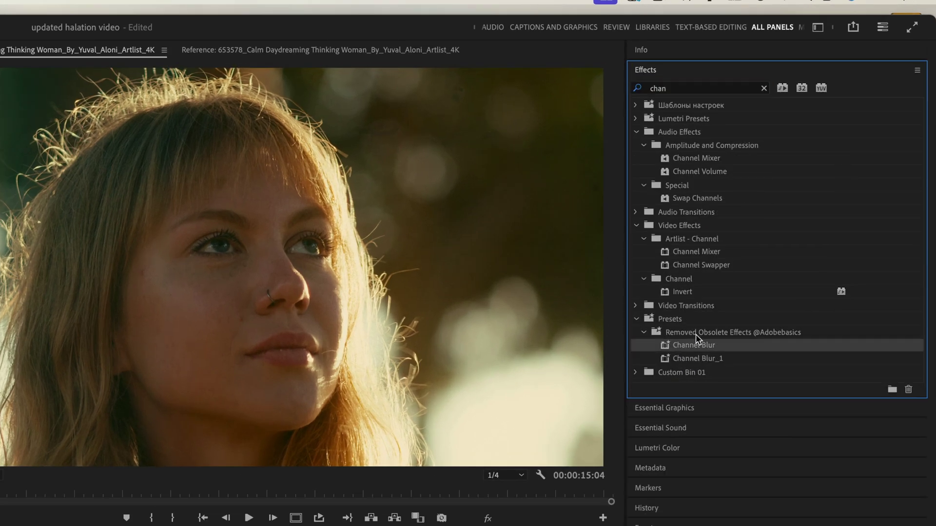
pyautogui.moveTo(688, 350); pyautogui.dragTo(483, 379)
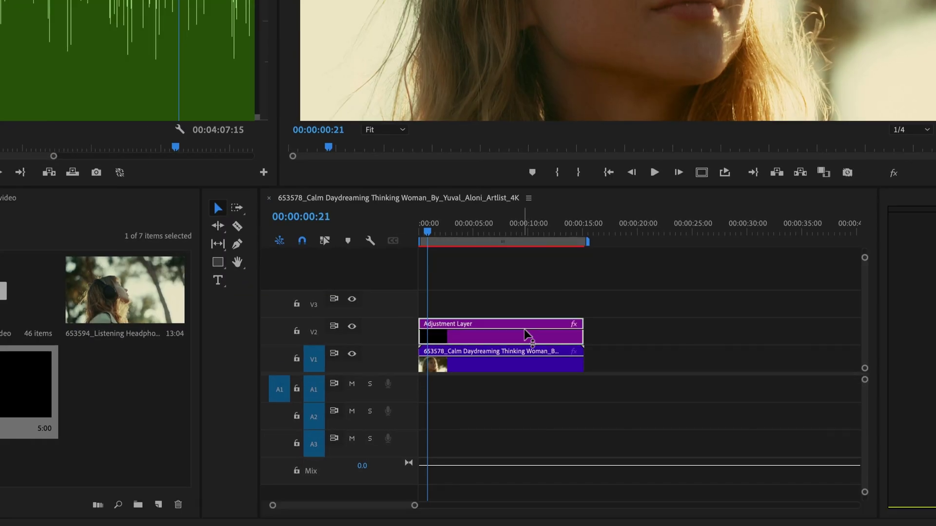
pyautogui.click(281, 424)
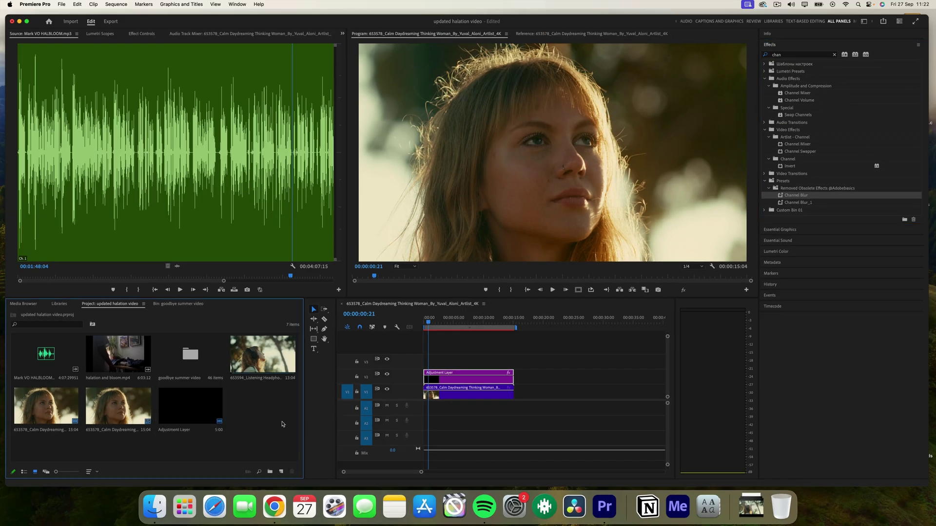
pyautogui.press('space')
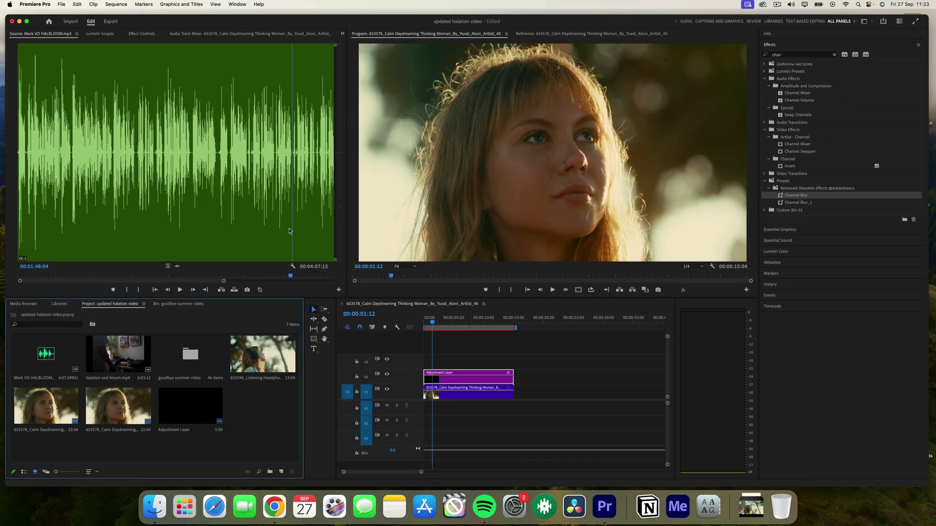
# Set the adjustment layer's Channel Blur Red Blurriness to 50
pyautogui.click(141, 33)
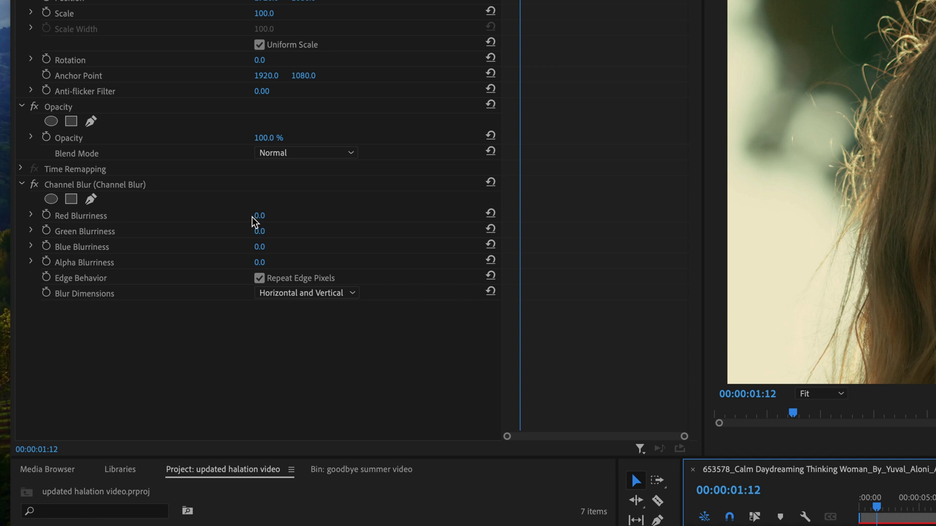
pyautogui.click(259, 216)
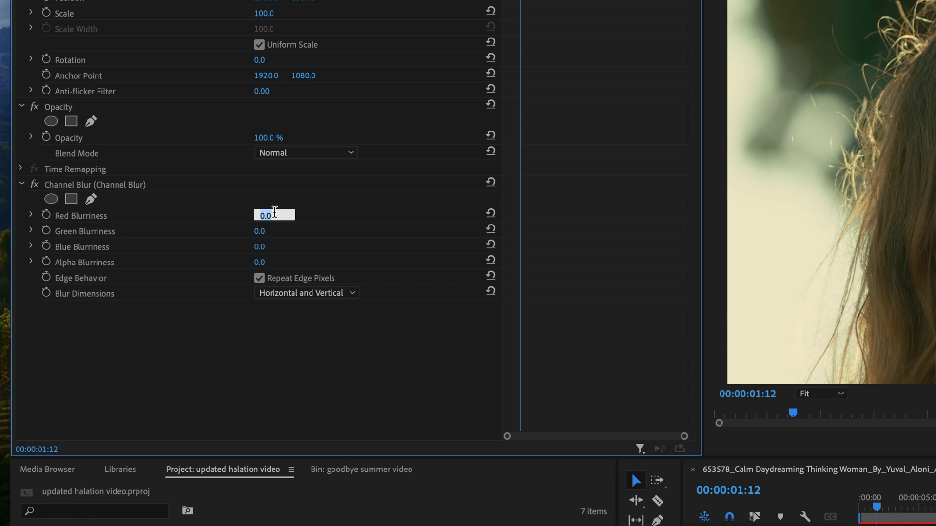
pyautogui.write('50')
pyautogui.press('Return')
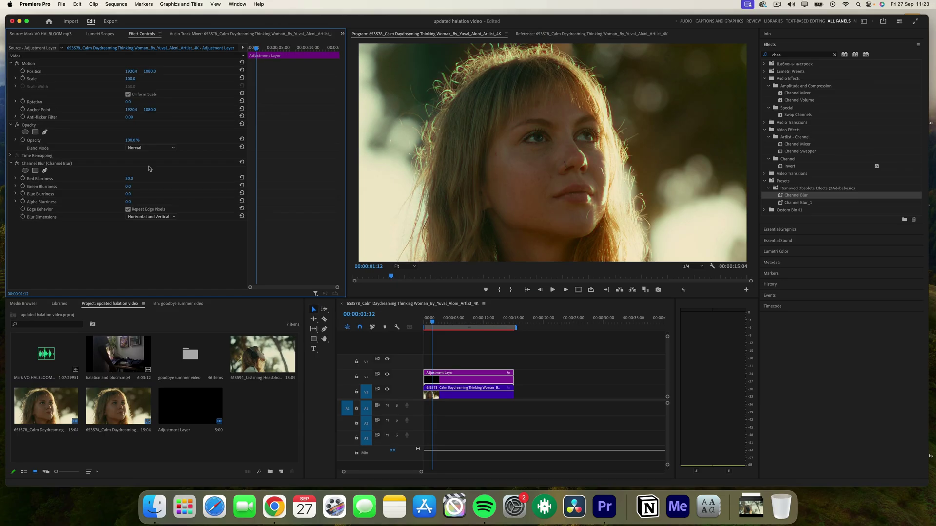
pyautogui.hotkey('shift', '3')
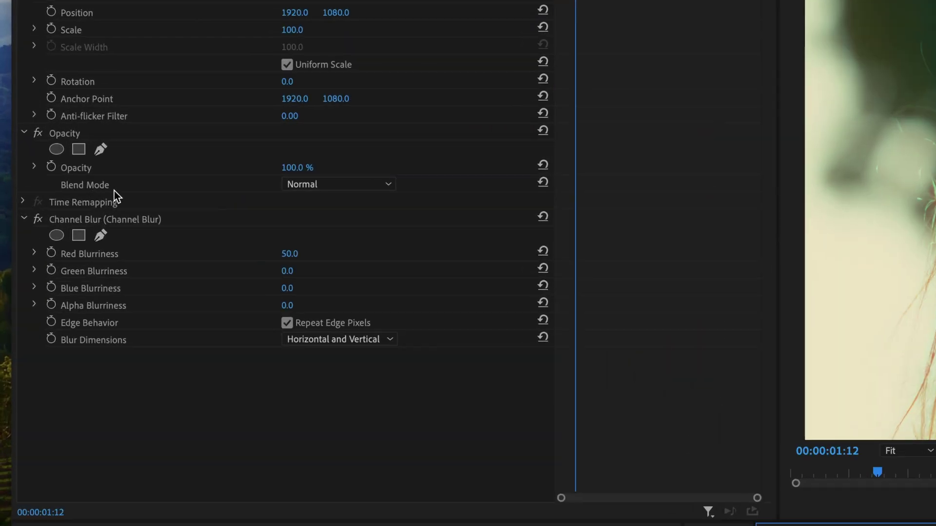
# Set the adjustment layer to Lighten blend mode at 84% opacity
pyautogui.click(334, 184)
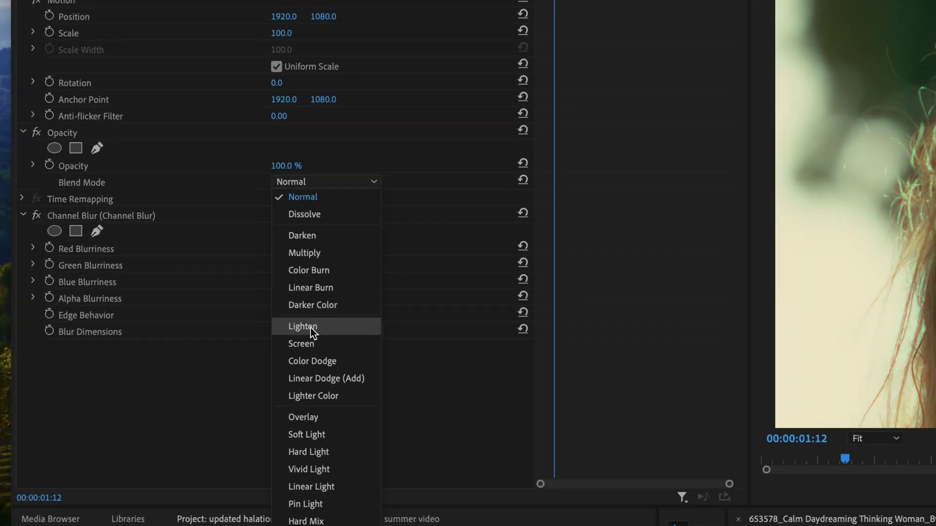
pyautogui.click(312, 330)
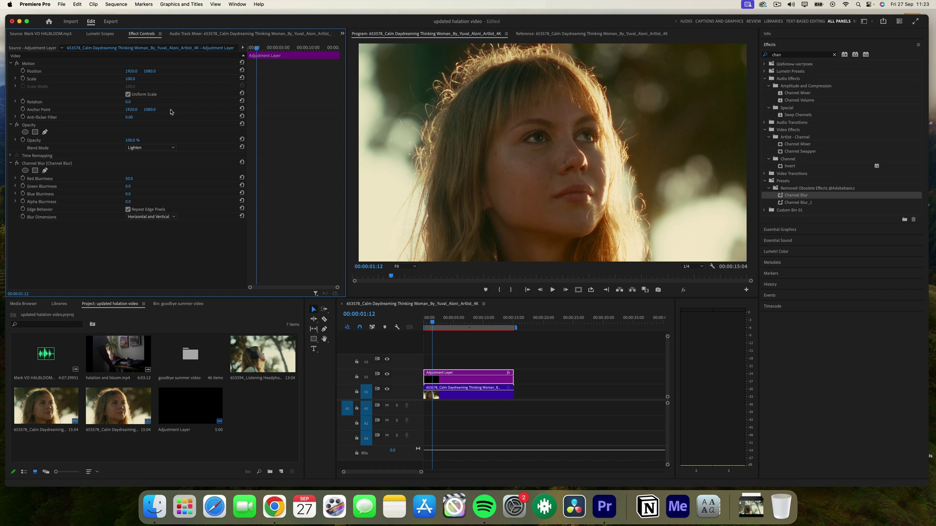
pyautogui.hotkey('shift', '2')
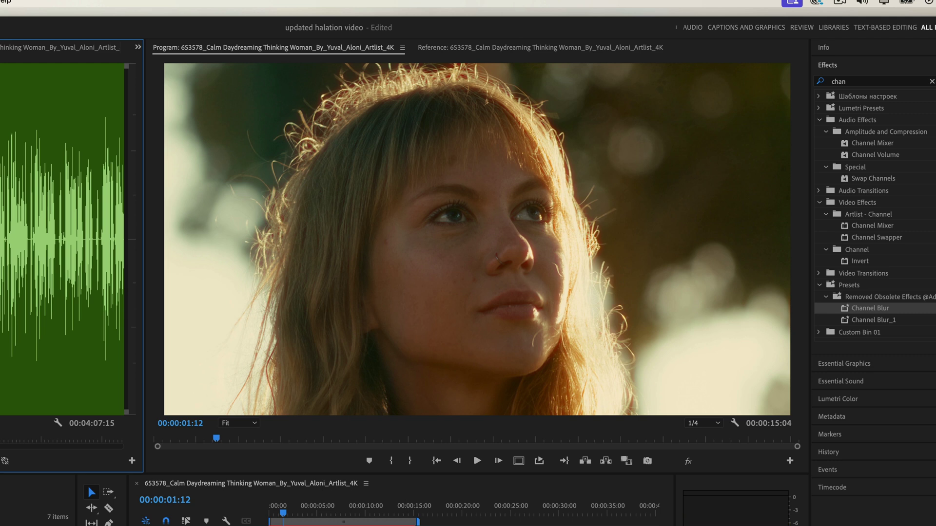
pyautogui.hotkey('shift', '5')
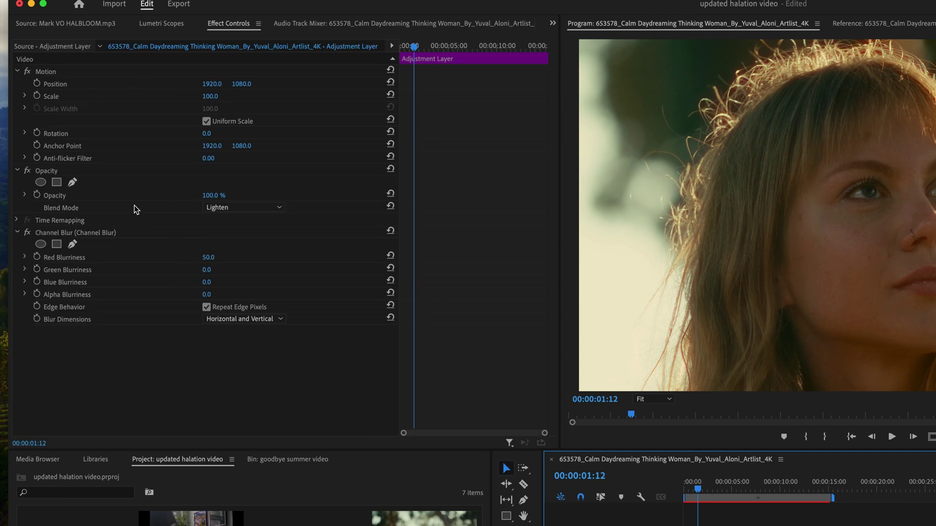
pyautogui.moveTo(216, 196); pyautogui.dragTo(187, 196)
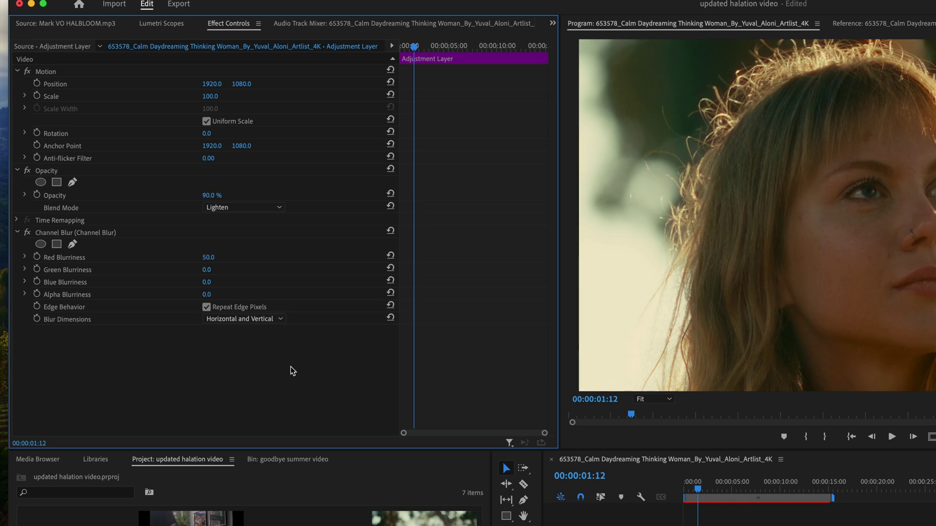
pyautogui.moveTo(216, 196); pyautogui.dragTo(213, 196)
# Preview the halation, then duplicate the V1 clip onto track V2
pyautogui.press('space')
pyautogui.press('space')
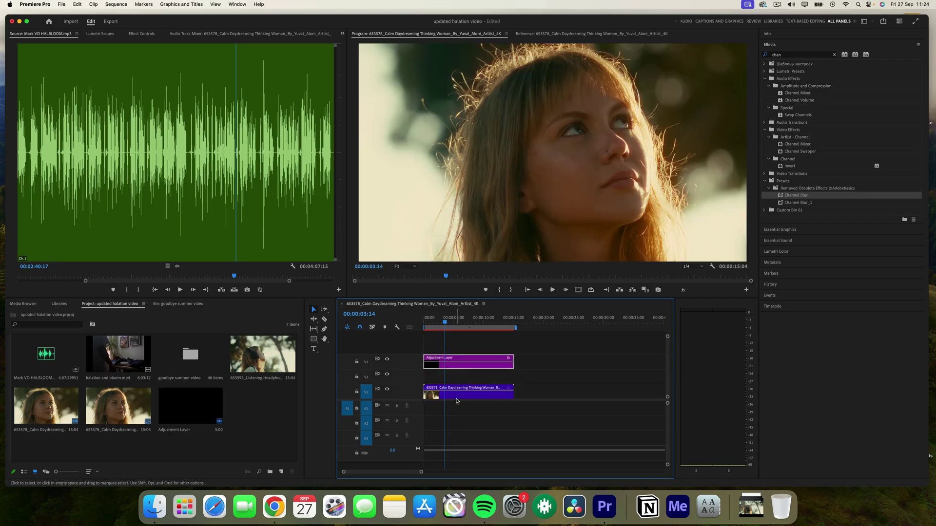
pyautogui.click(459, 397)
pyautogui.moveTo(458, 398); pyautogui.dragTo(460, 382)
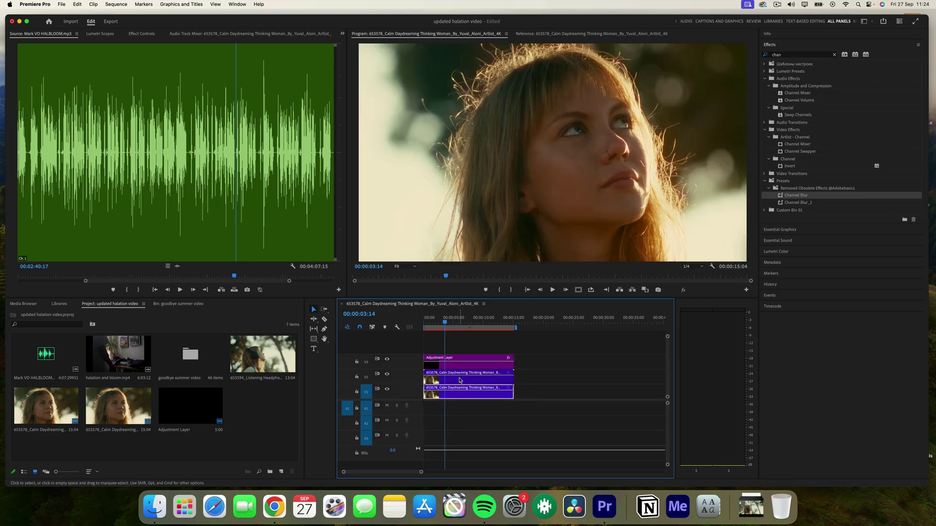
pyautogui.click(180, 289)
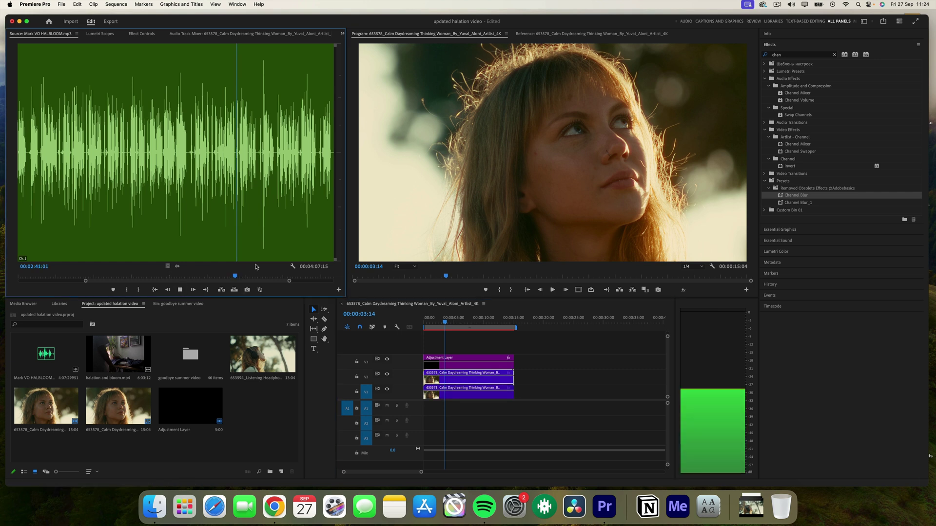
# Apply Luma Key to the V2 clip copy and hide track V1 from the output
pyautogui.click(468, 381)
pyautogui.doubleClick(810, 55)
pyautogui.press('BackSpace')
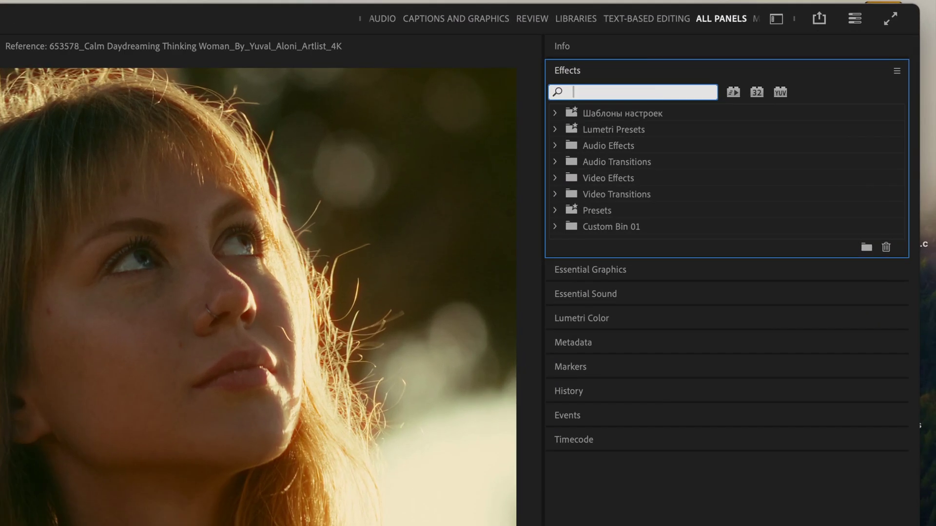
pyautogui.write('luma key')
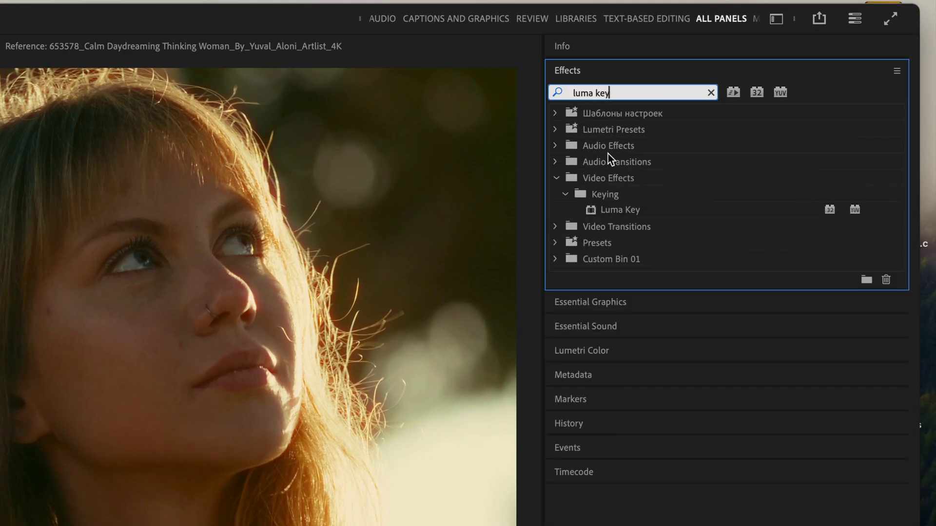
pyautogui.moveTo(616, 211); pyautogui.dragTo(449, 336)
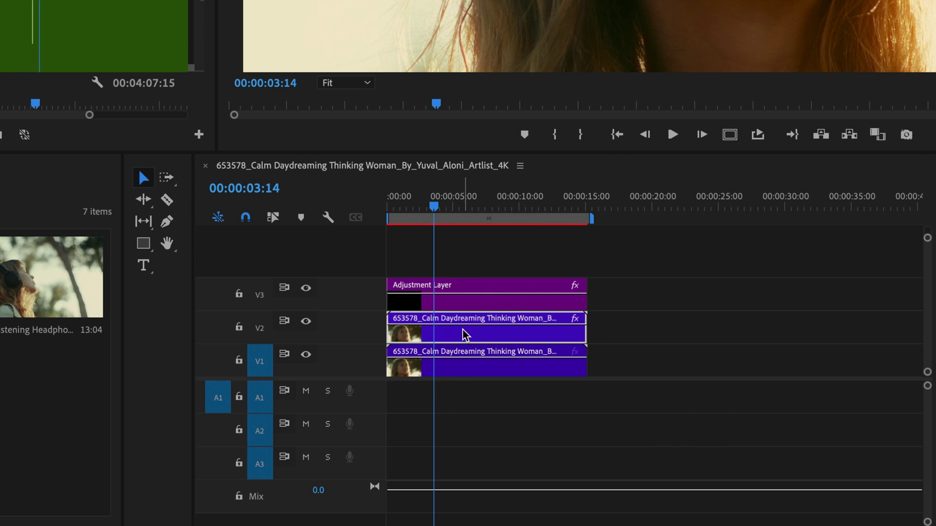
pyautogui.click(305, 355)
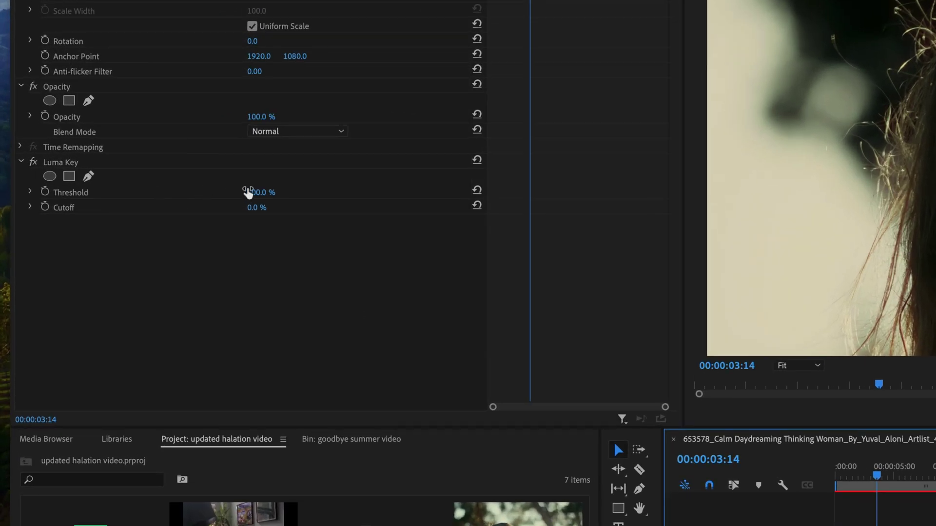
# Set the Luma Key's Threshold and Cutoff both to 80%
pyautogui.click(263, 191)
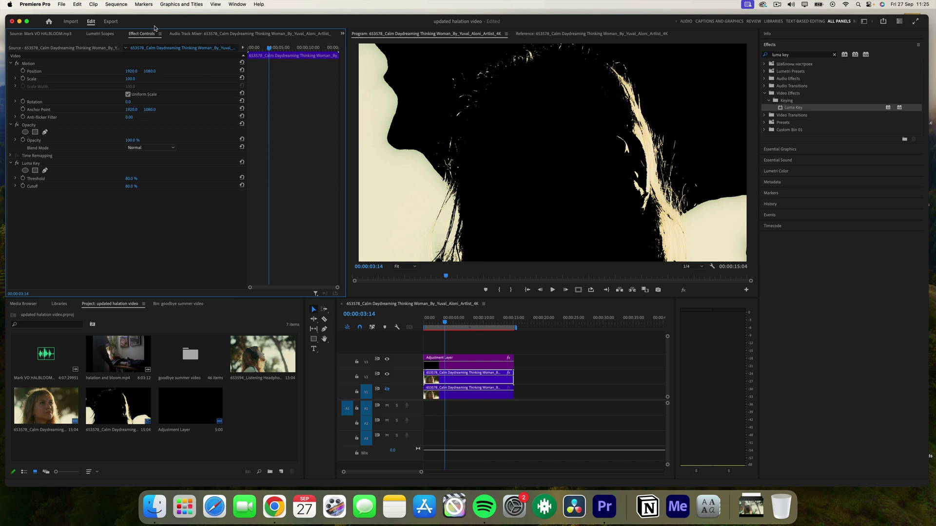
pyautogui.click(50, 34)
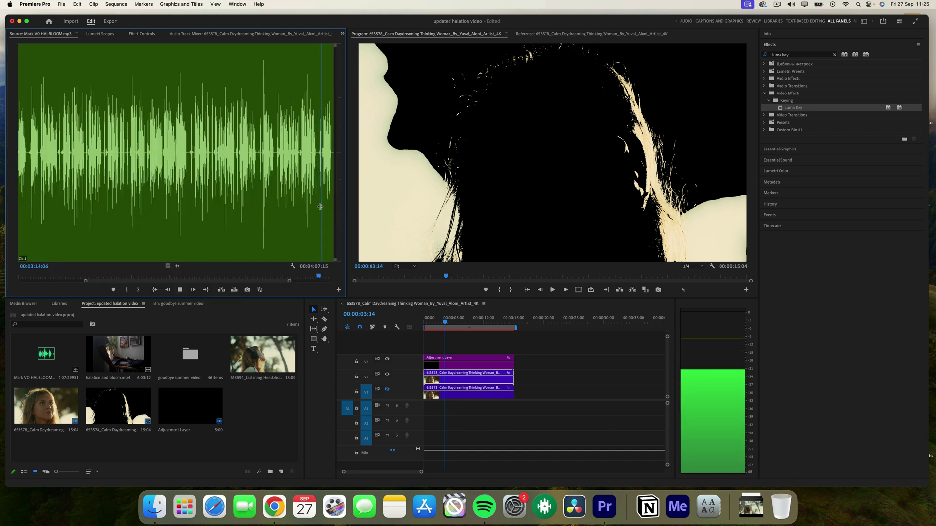
# Add a Gaussian Blur with Blurriness 12.0 to the keyed V2 clip copy
pyautogui.click(834, 55)
pyautogui.write('gaus')
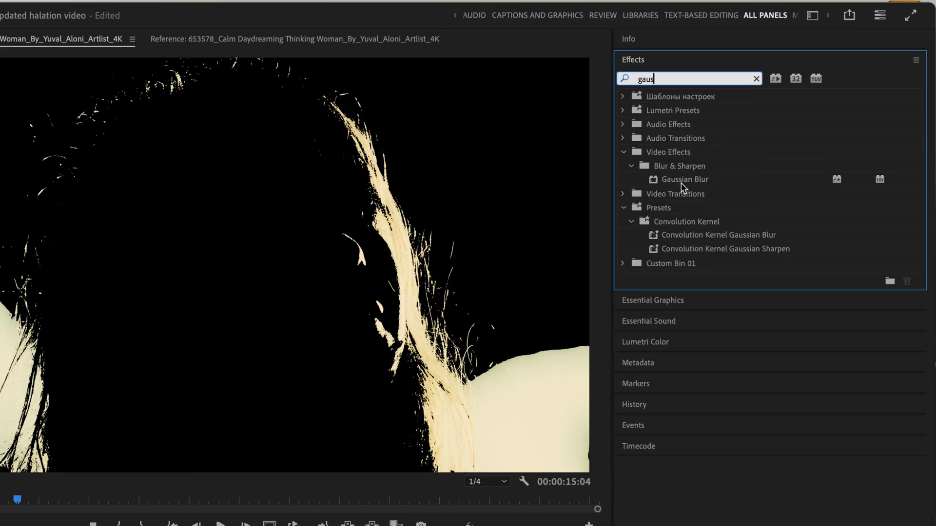
pyautogui.moveTo(680, 183); pyautogui.dragTo(434, 378)
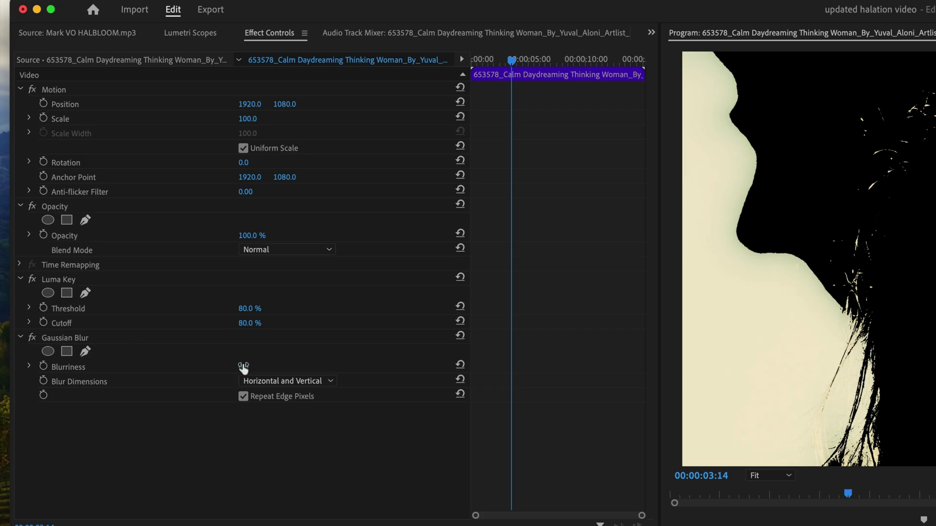
pyautogui.click(257, 366)
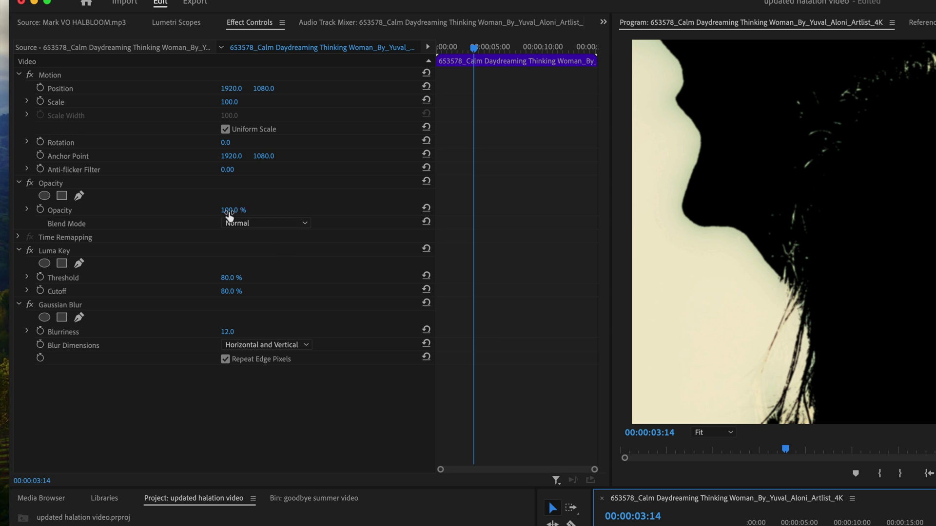
# Lower the keyed V2 clip's Opacity to 70% and show the voice-over waveform again
pyautogui.click(229, 211)
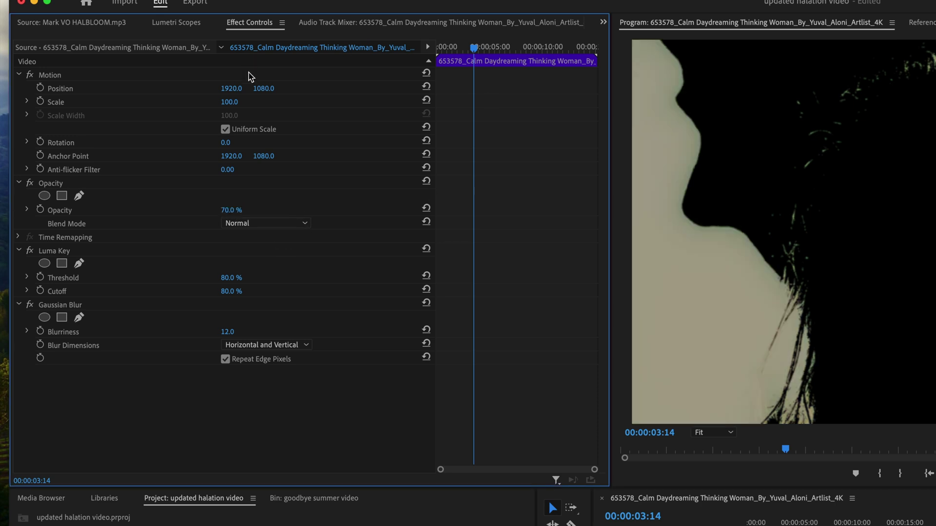
pyautogui.click(99, 24)
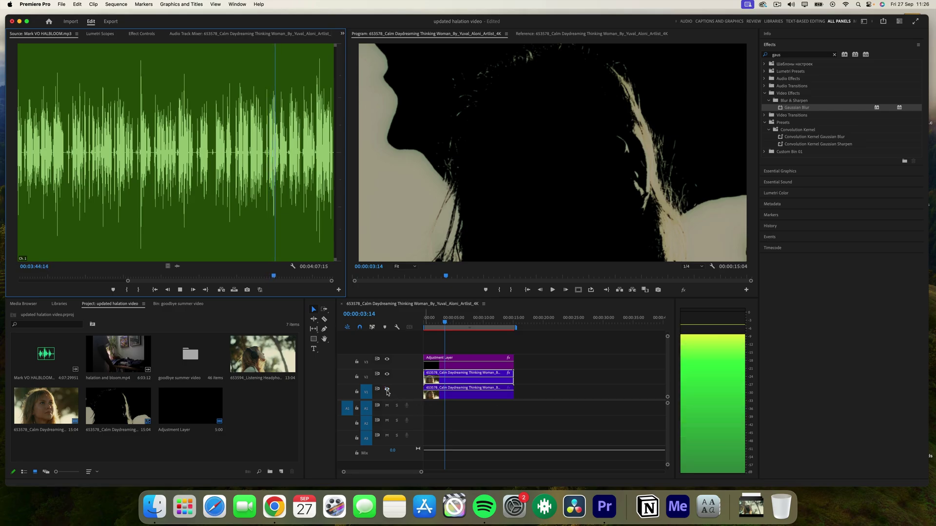
# Turn V1's track output back on and play the voice-over to preview the bloomed full-colour shot
pyautogui.click(387, 390)
pyautogui.click(388, 391)
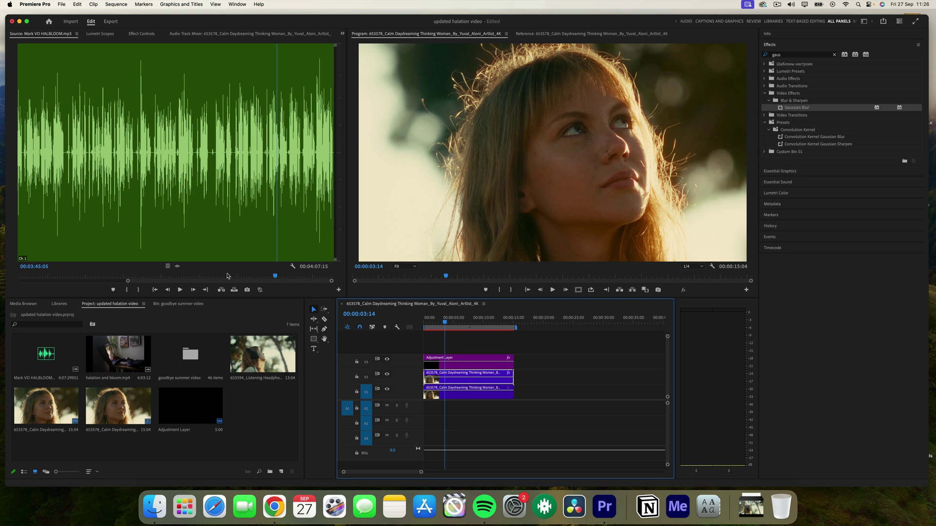
pyautogui.click(180, 289)
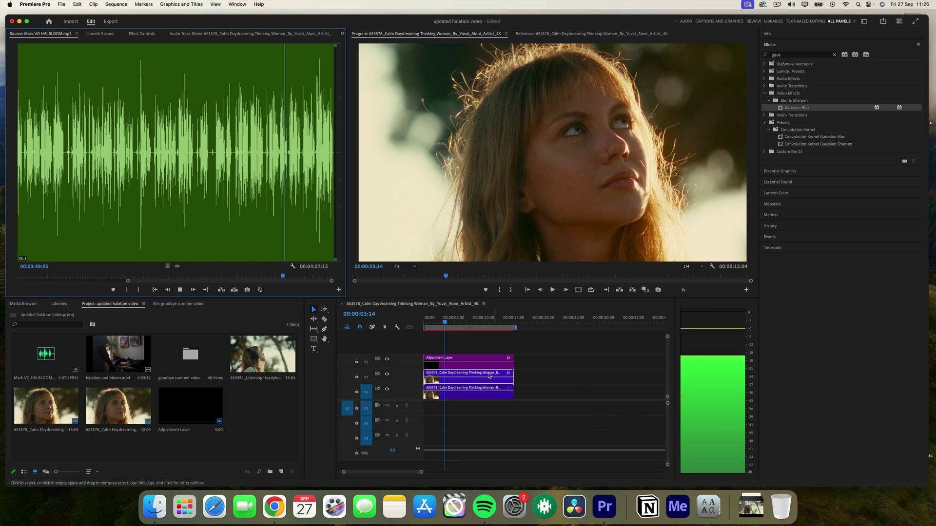
pyautogui.click(386, 375)
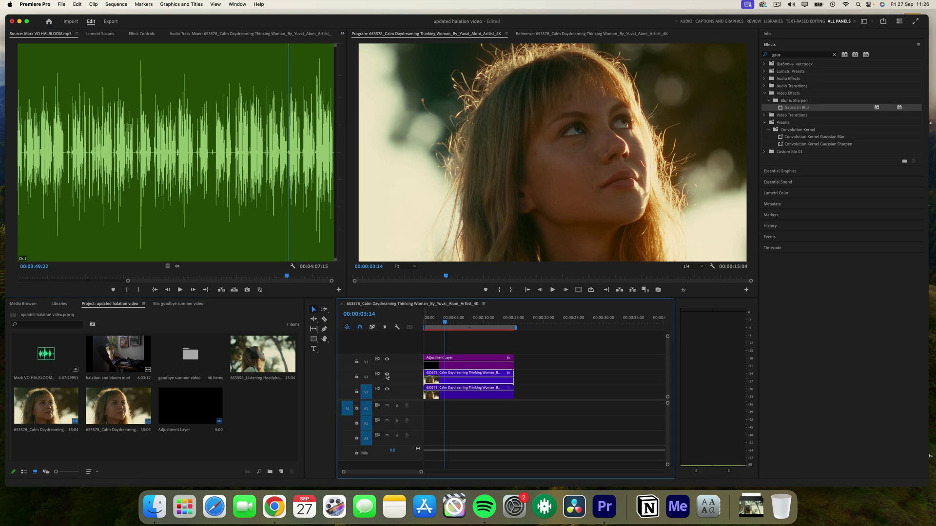